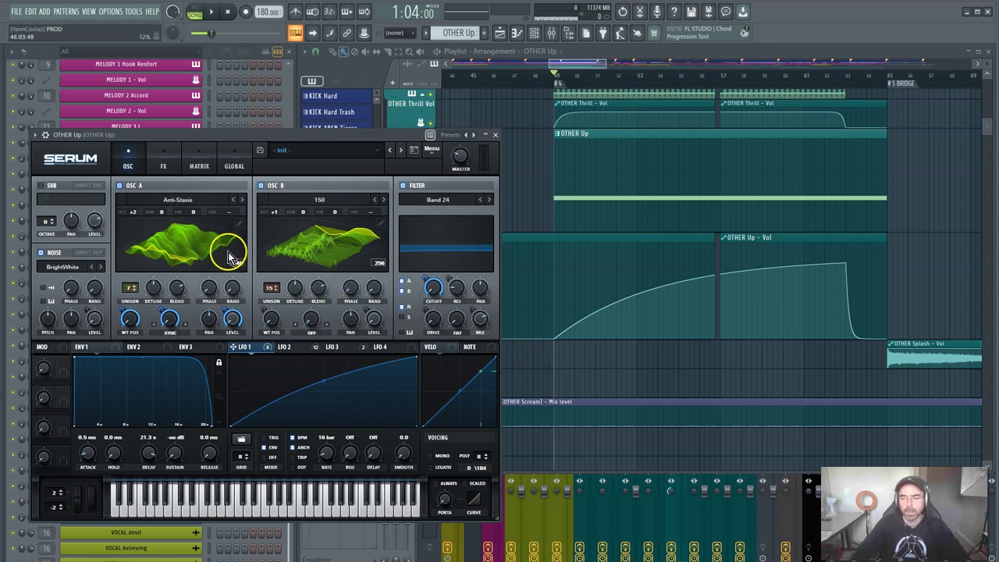
Review the curves of LFO 1, 2 and 3 and their assignments in the modulation matrix, and return to the oscillator view
{"action": "left_click", "coordinate": [289, 347]}
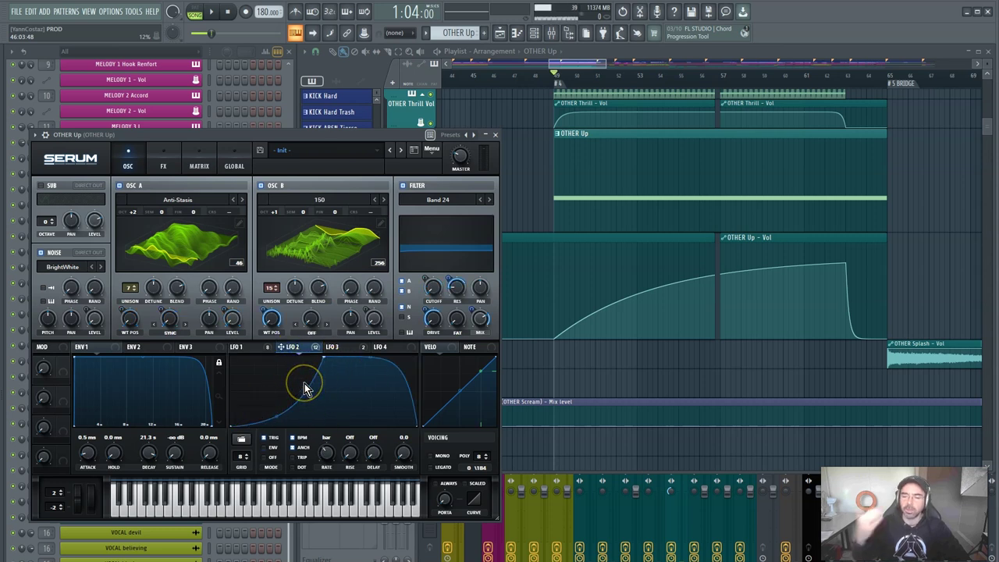
{"action": "left_click", "coordinate": [331, 348]}
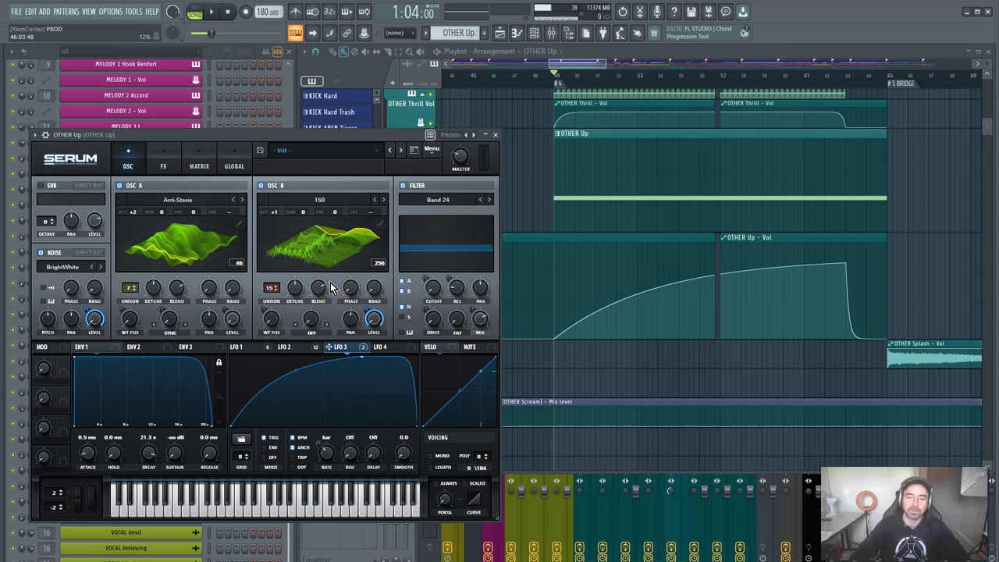
{"action": "left_click", "coordinate": [241, 347]}
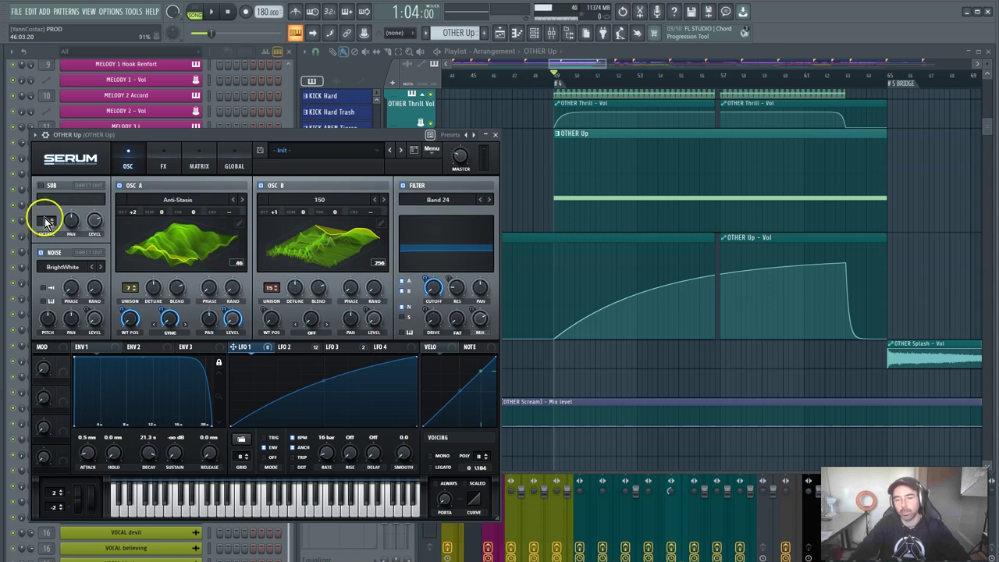
{"action": "left_click", "coordinate": [199, 164]}
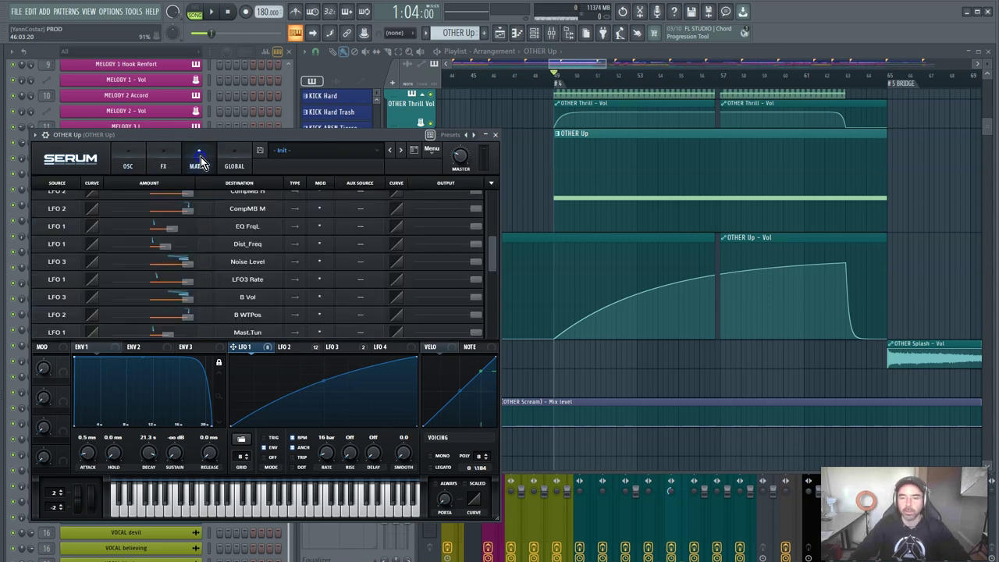
{"action": "scroll", "coordinate": [443, 253], "scroll_direction": "down", "scroll_amount": 2}
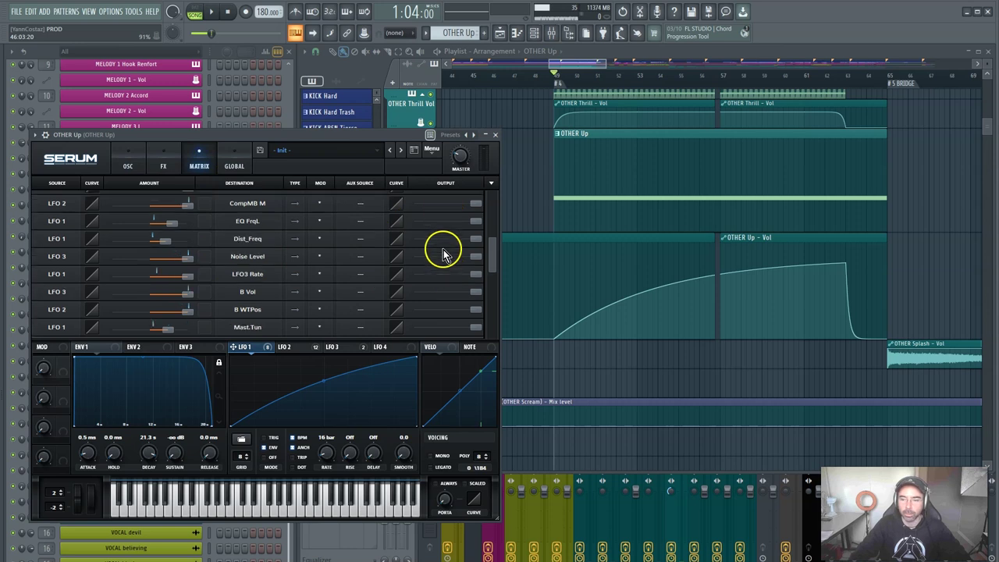
{"action": "scroll", "coordinate": [443, 249], "scroll_direction": "down", "scroll_amount": 3}
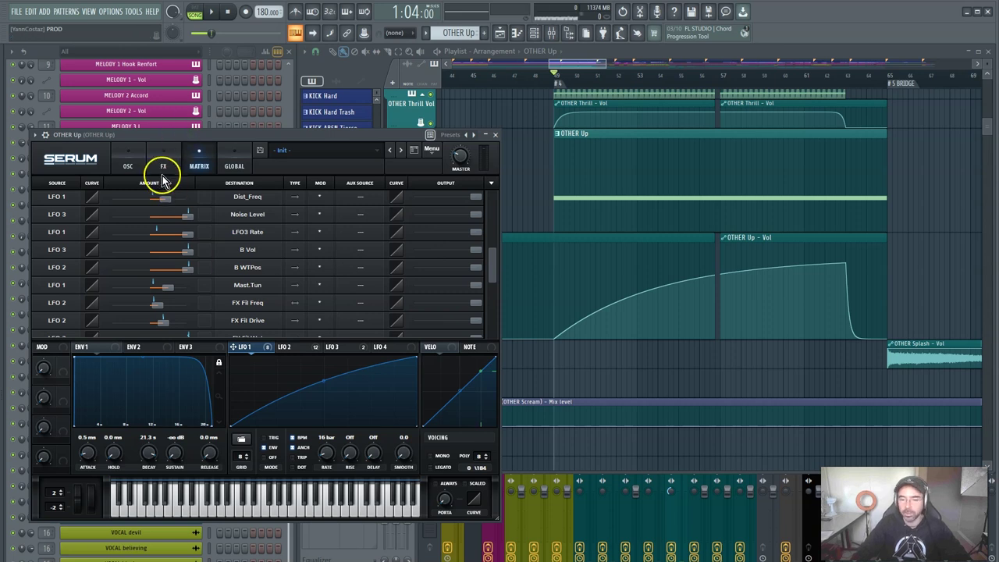
{"action": "left_click", "coordinate": [130, 164]}
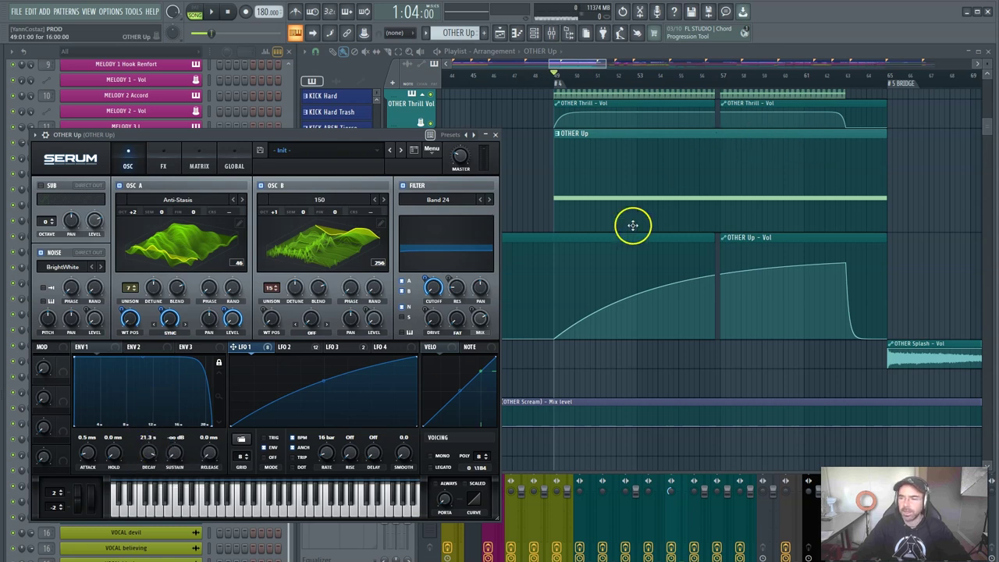
Select bars 49 to 65 in the playlist and check the Env 1 sustain and LFO 1 rate settings in Serum
{"action": "left_click", "coordinate": [576, 82]}
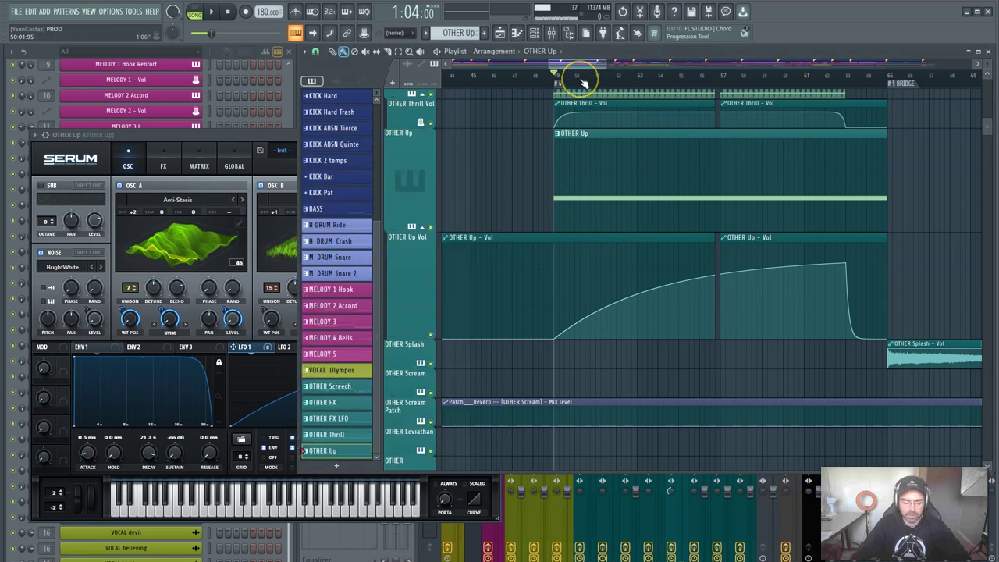
{"action": "left_click_drag", "start_coordinate": [555, 75], "coordinate": [894, 86]}
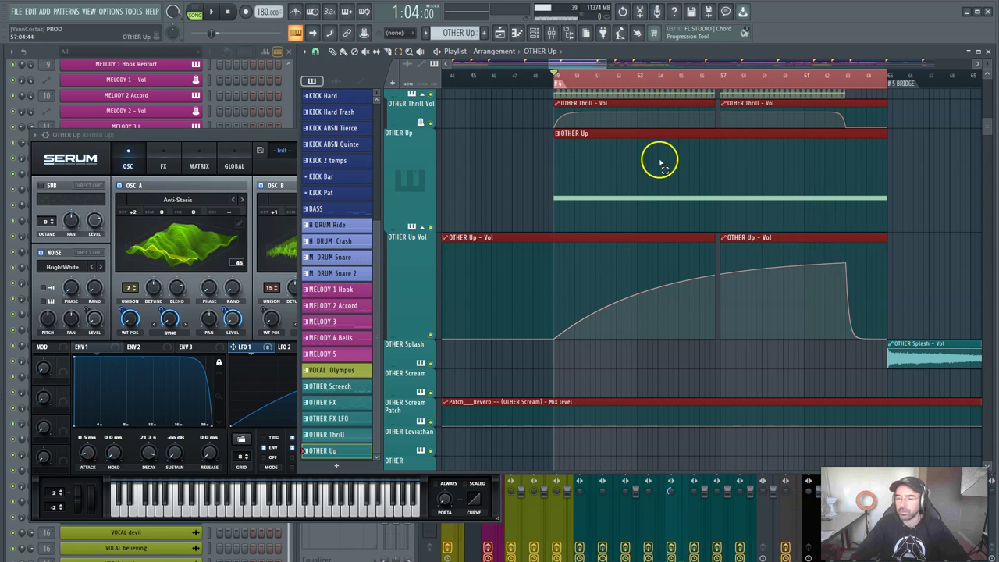
{"action": "left_click_drag", "start_coordinate": [255, 140], "coordinate": [260, 135]}
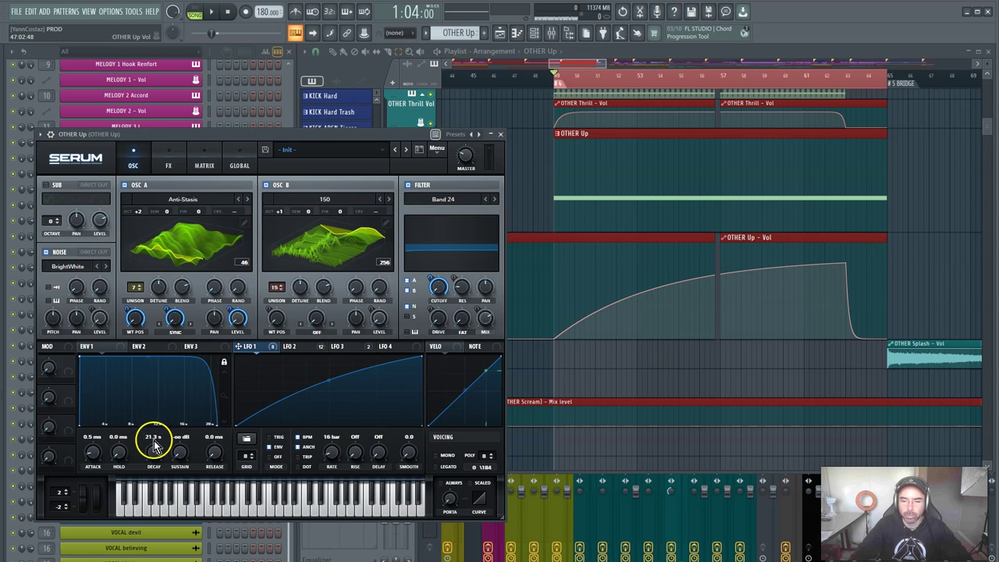
{"action": "left_click_drag", "start_coordinate": [182, 450], "coordinate": [195, 509]}
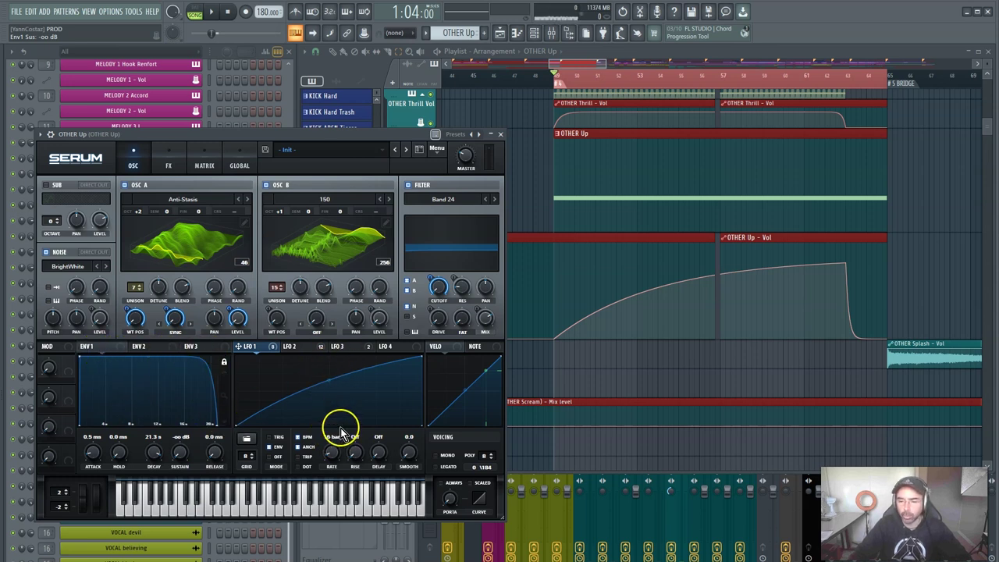
{"action": "left_click_drag", "start_coordinate": [335, 455], "coordinate": [339, 448]}
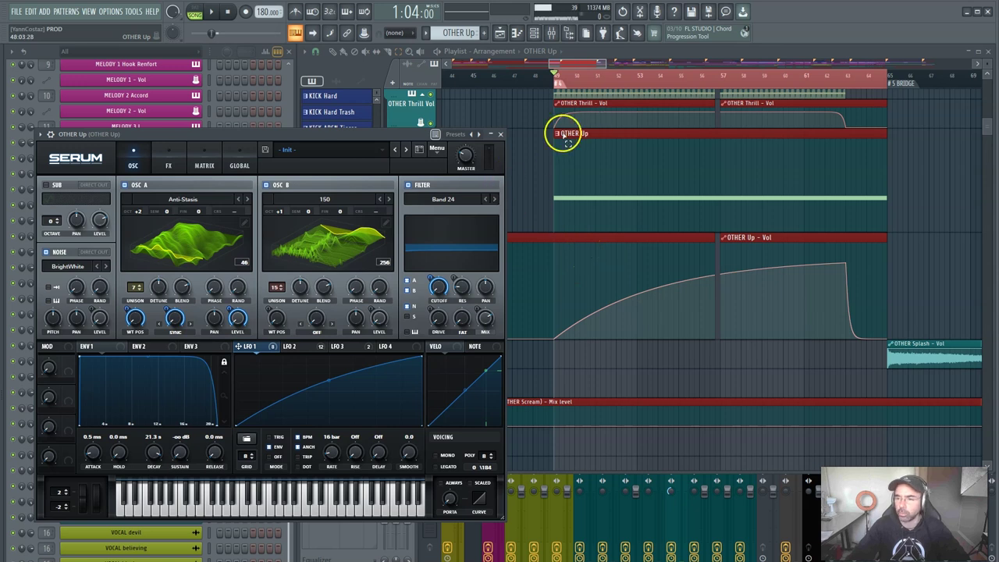
Play the selected range while watching Serum's oscillators, filter and effects respond, and stop playback
{"action": "left_click", "coordinate": [577, 61]}
{"action": "key", "text": "space"}
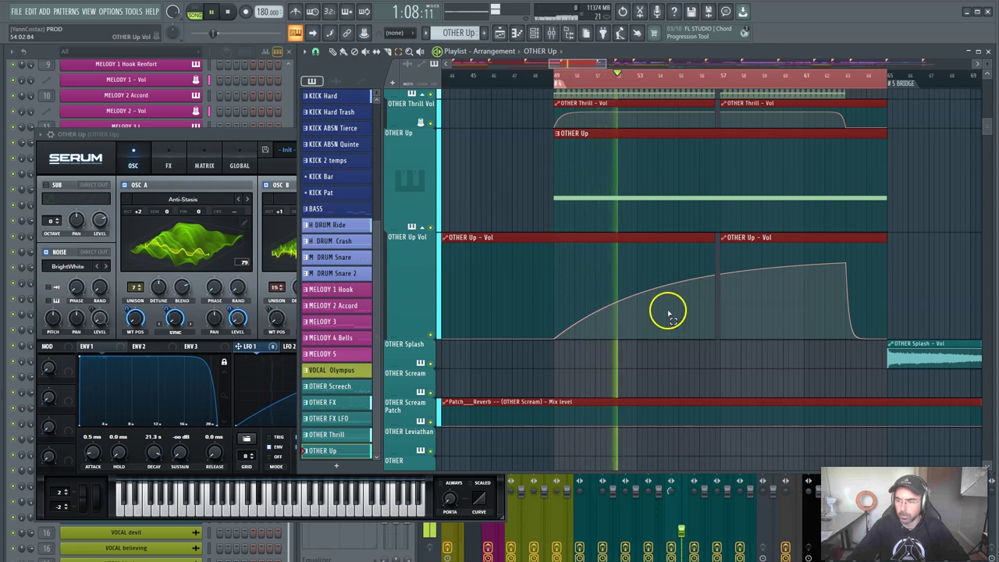
{"action": "left_click", "coordinate": [267, 136]}
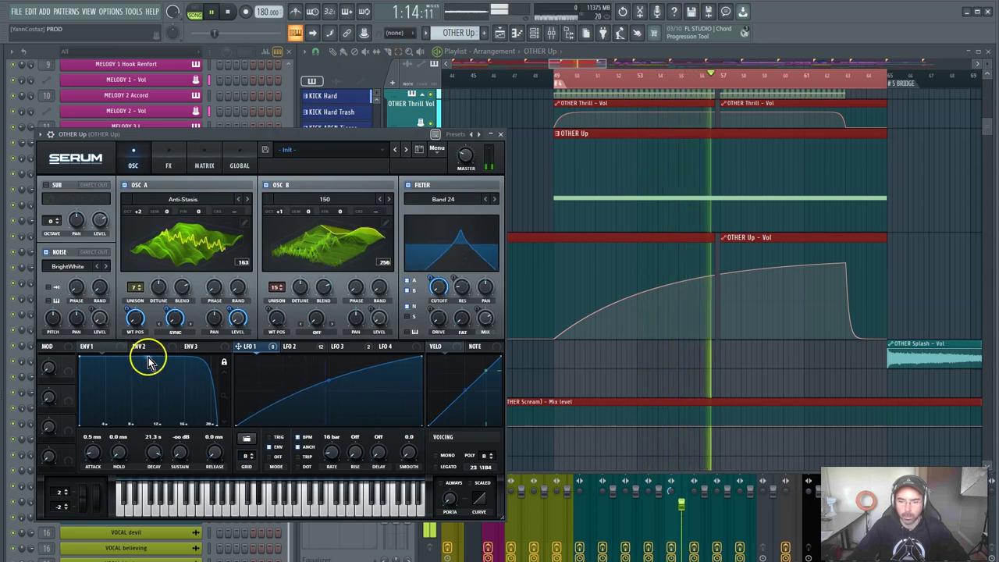
{"action": "left_click", "coordinate": [169, 166]}
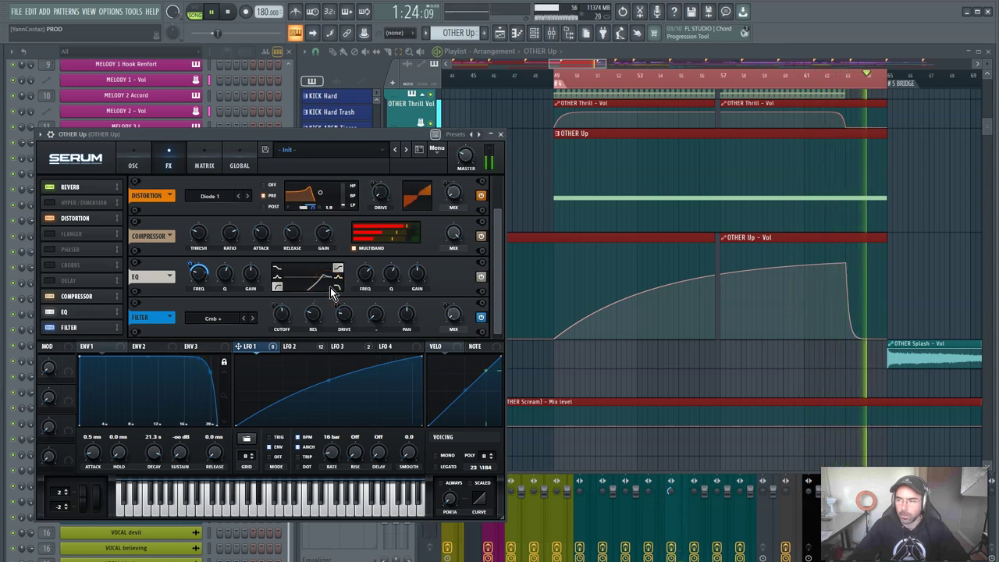
{"action": "key", "text": "space"}
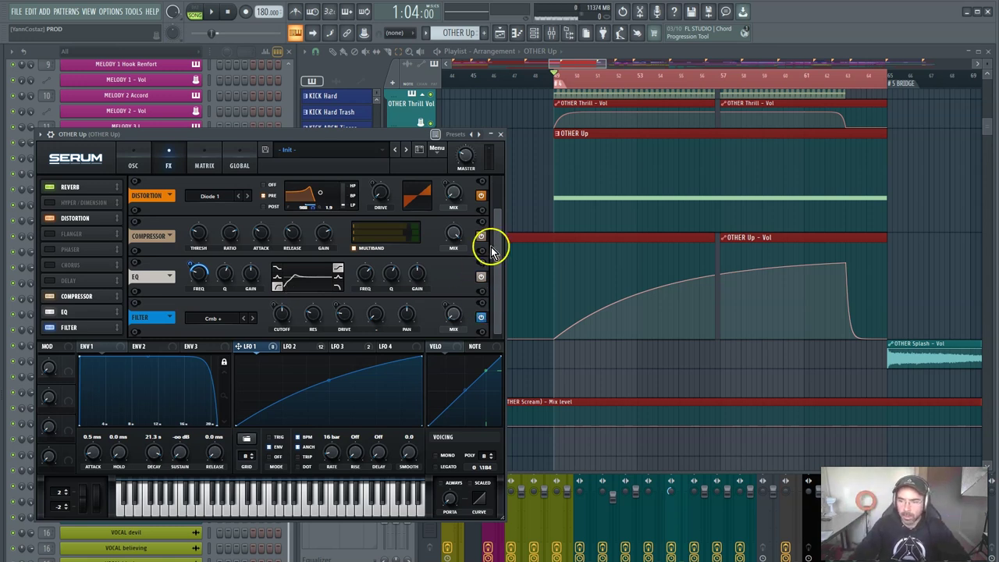
Look through Serum's effects rack from the reverb to the filter and return to the oscillator view
{"action": "left_click_drag", "start_coordinate": [494, 242], "coordinate": [509, 203]}
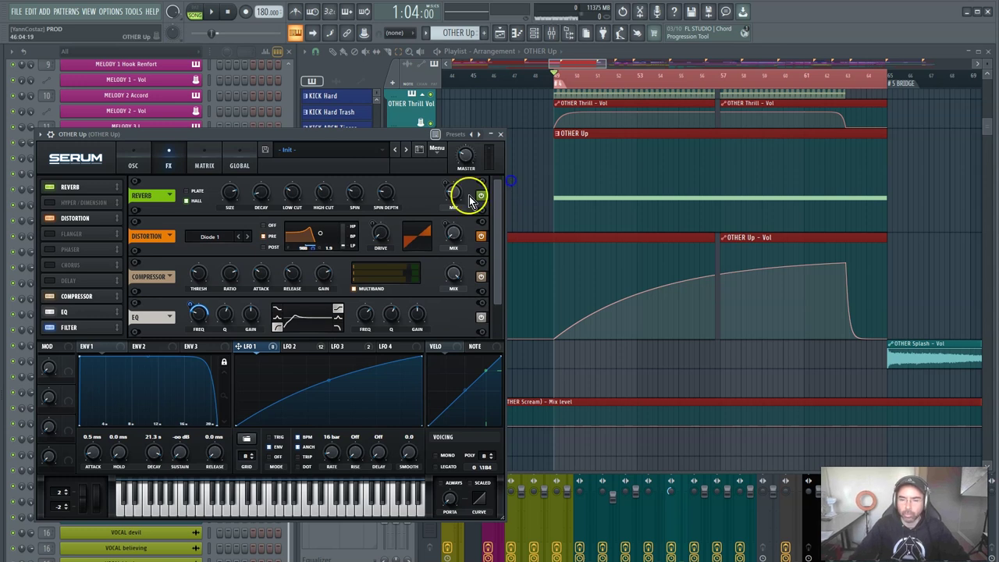
{"action": "left_click_drag", "start_coordinate": [502, 204], "coordinate": [496, 240]}
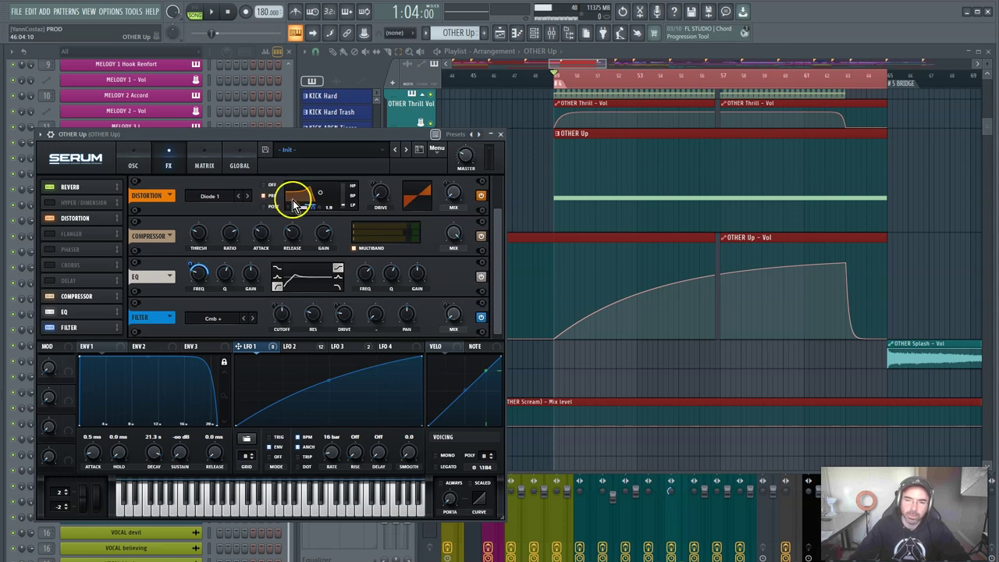
{"action": "left_click", "coordinate": [134, 163]}
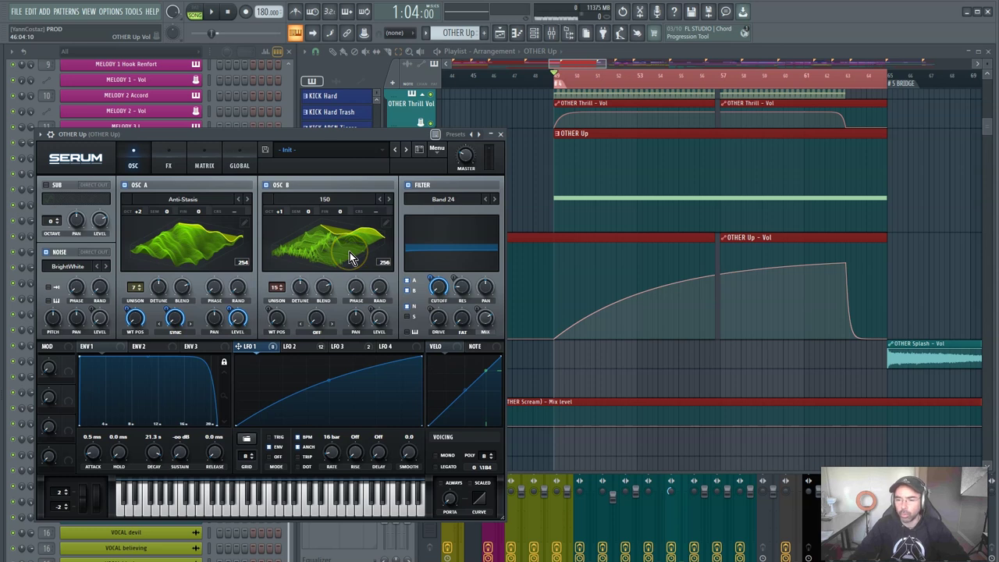
Clear the clip selection and the time selection covering bars 49 to 65 in the playlist
{"action": "mouse_move", "coordinate": [577, 62]}
{"action": "left_mouse_down"}
{"action": "mouse_move", "coordinate": [592, 65]}
{"action": "mouse_move", "coordinate": [585, 68]}
{"action": "left_mouse_up"}
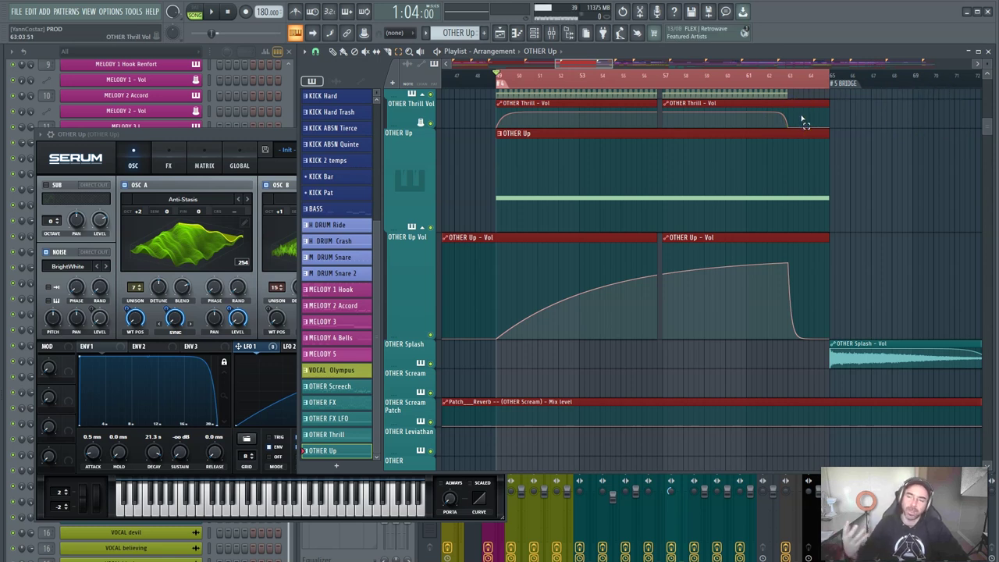
{"action": "left_click", "coordinate": [867, 139]}
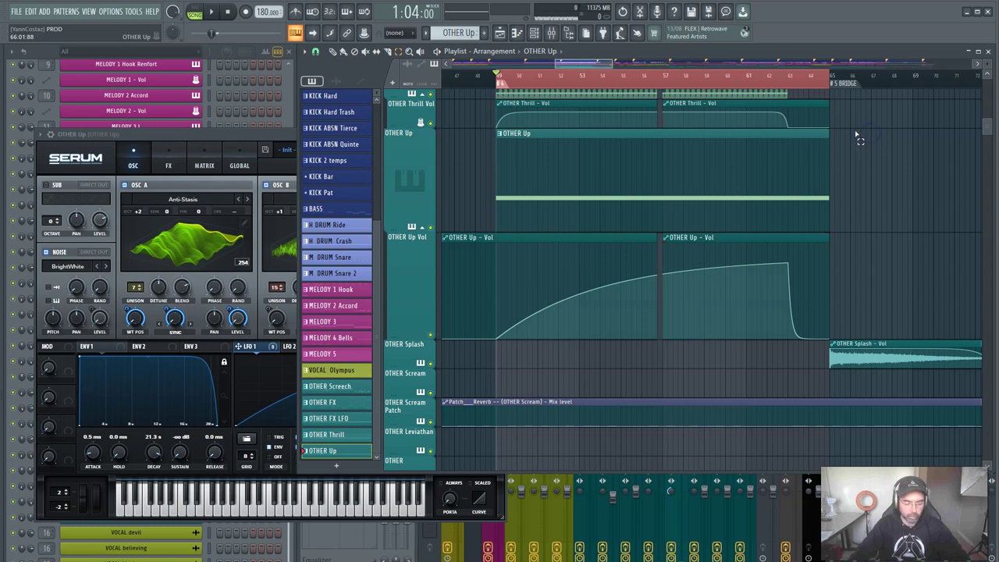
{"action": "left_click", "coordinate": [855, 134]}
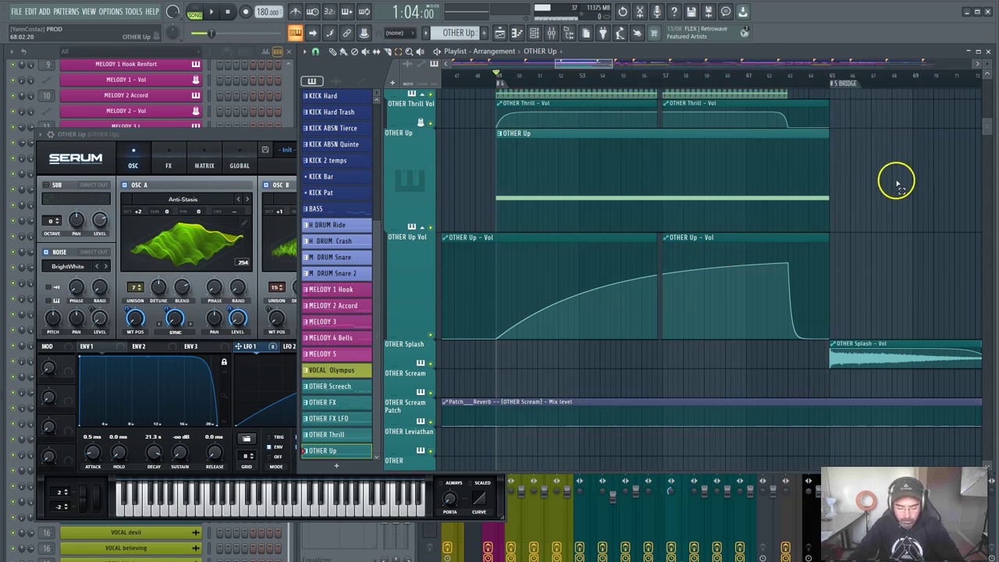
Play the arrangement from bar 47 into the bridge while watching Serum's oscillators and effects, and stop playback
{"action": "left_click", "coordinate": [454, 76]}
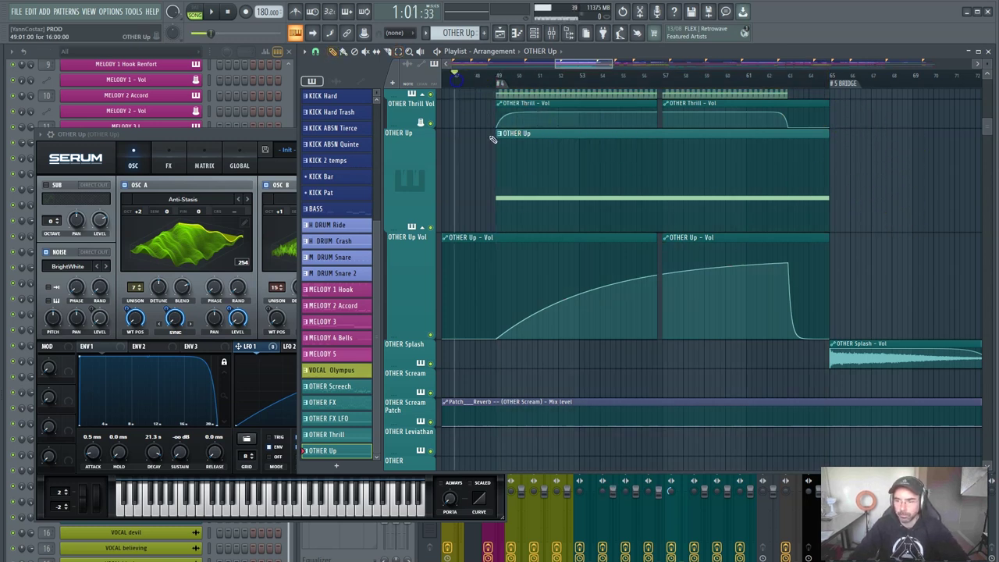
{"action": "key", "text": "space"}
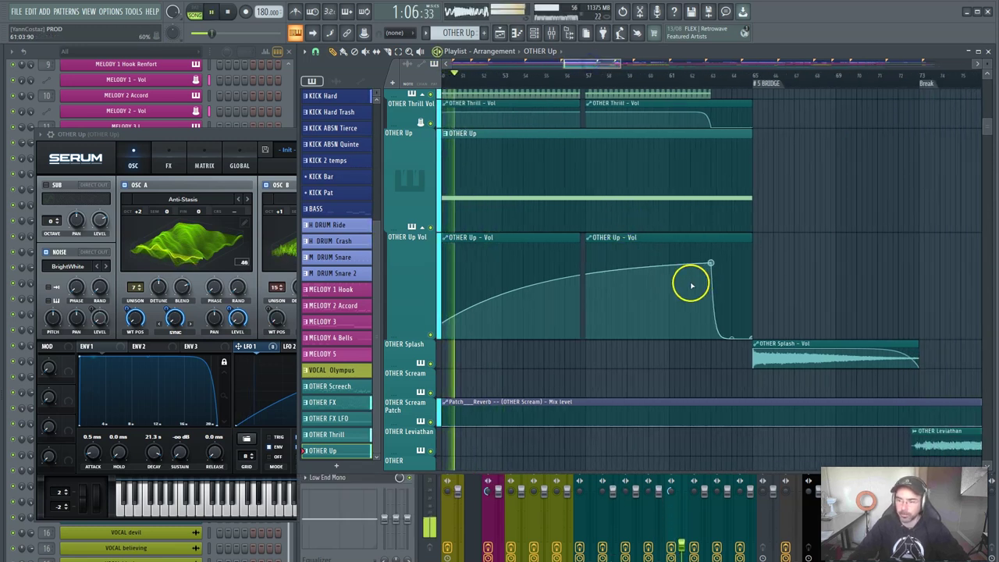
{"action": "left_click", "coordinate": [224, 193]}
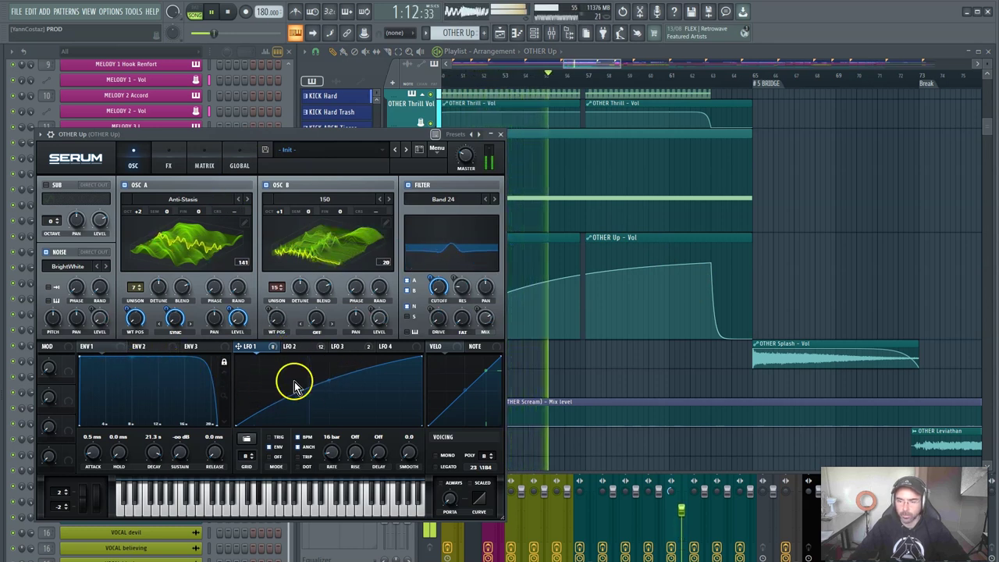
{"action": "left_click", "coordinate": [169, 166]}
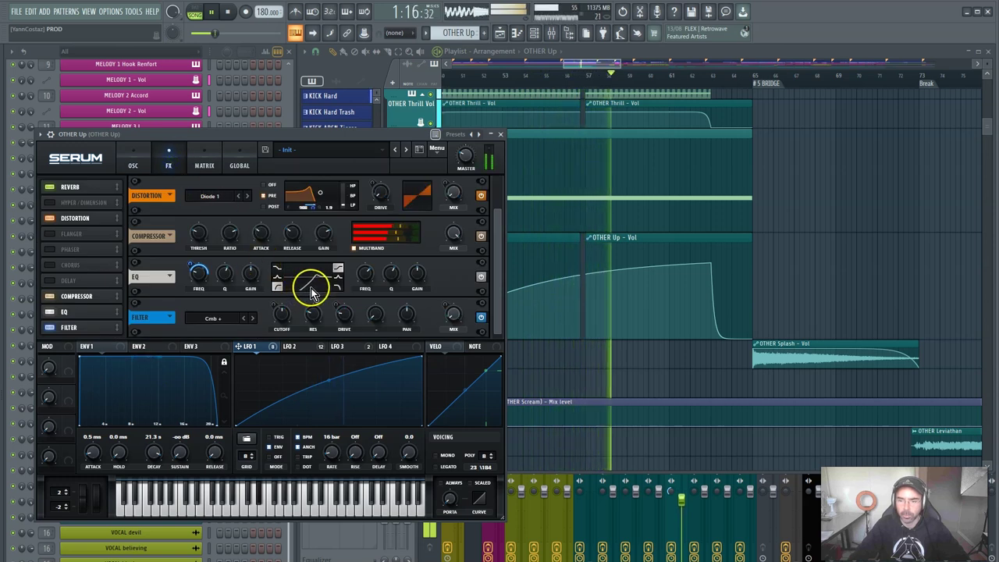
{"action": "left_click", "coordinate": [133, 164]}
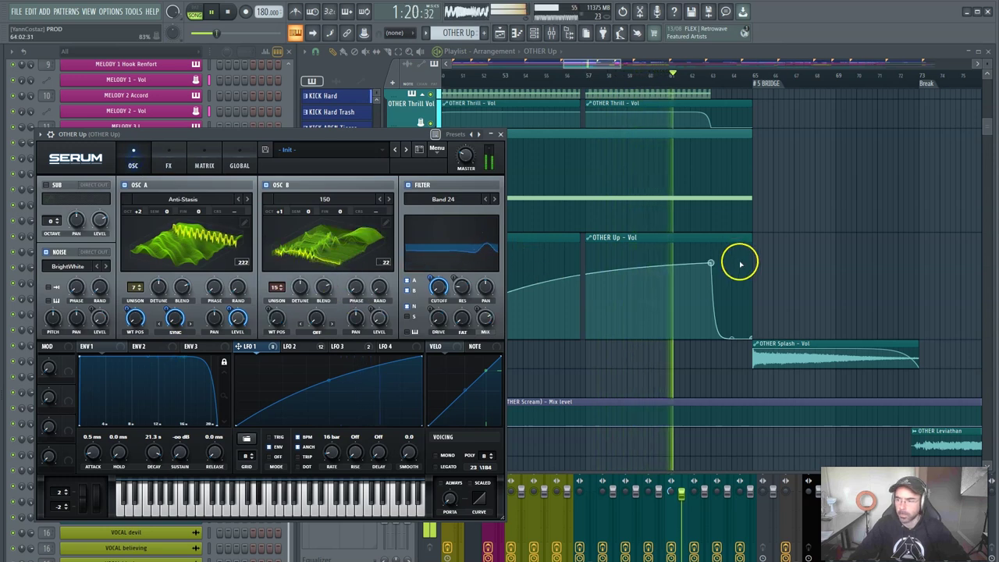
{"action": "scroll", "coordinate": [742, 83], "scroll_direction": "up", "scroll_amount": 3}
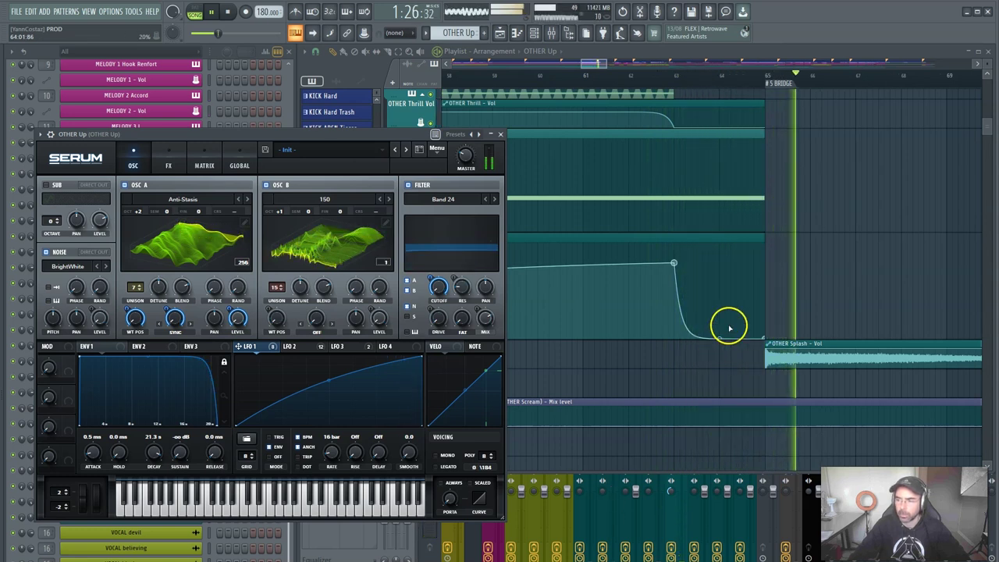
{"action": "left_click", "coordinate": [228, 12]}
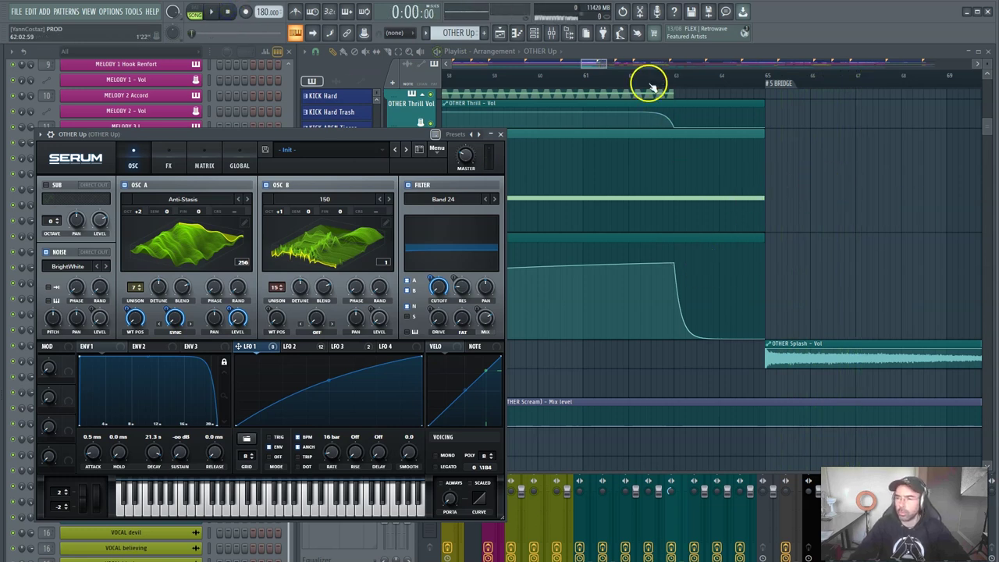
Examine how the kick, bass and riser tracks are arranged around the transition into the bridge at bar 65
{"action": "left_click", "coordinate": [595, 60]}
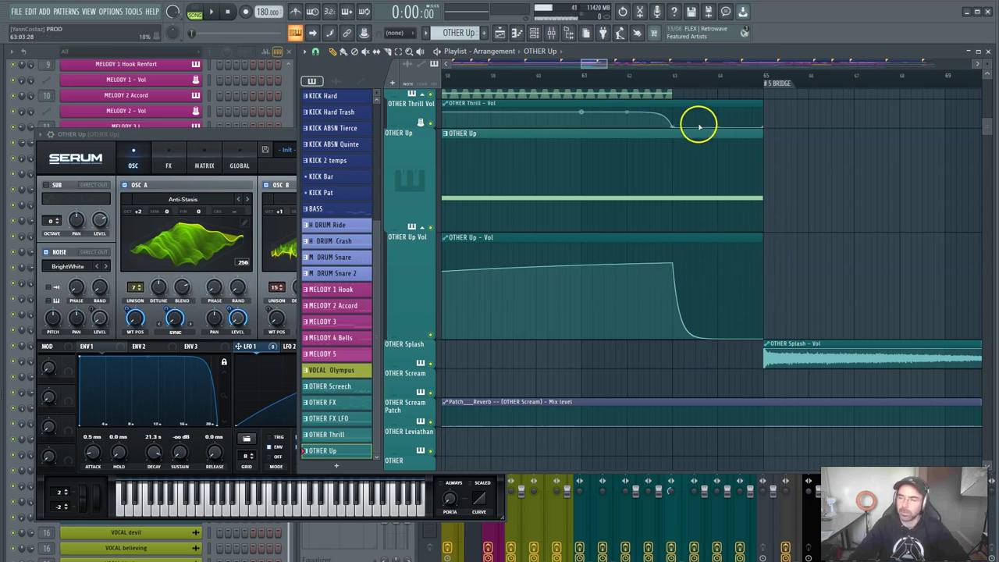
{"action": "scroll", "coordinate": [804, 164], "scroll_direction": "up", "scroll_amount": 10}
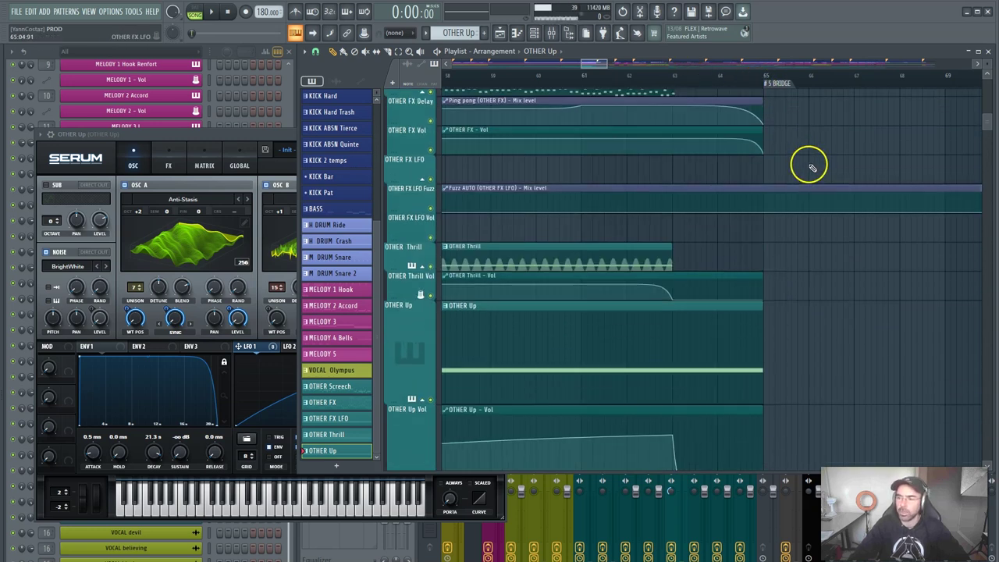
{"action": "scroll", "coordinate": [799, 238], "scroll_direction": "up", "scroll_amount": 8}
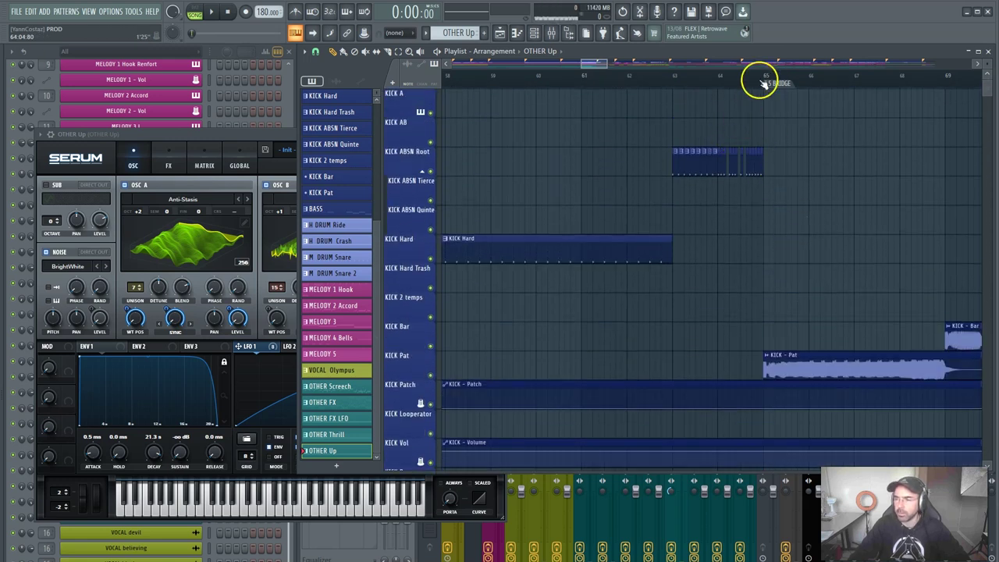
{"action": "scroll", "coordinate": [763, 82], "scroll_direction": "up", "scroll_amount": 3}
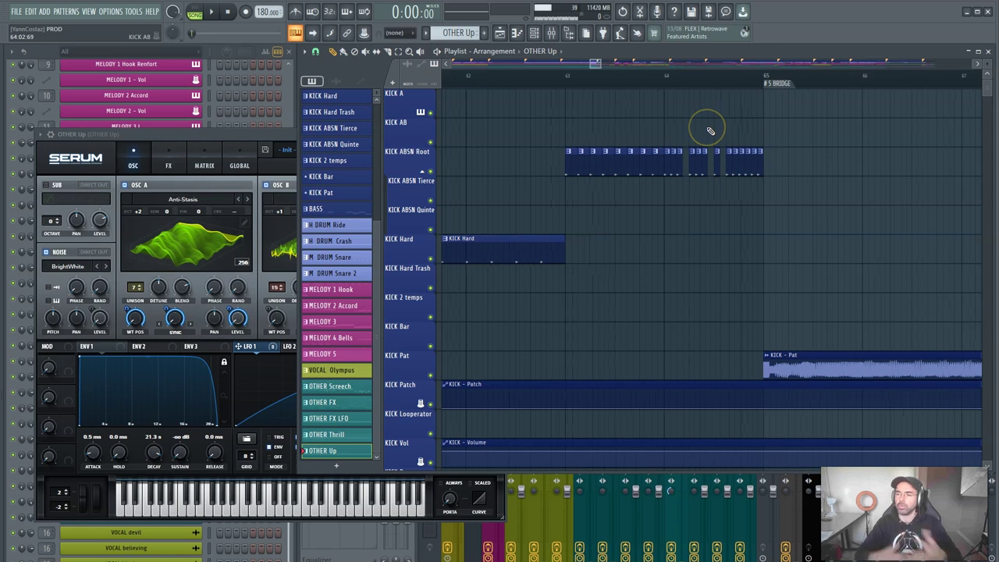
{"action": "scroll", "coordinate": [711, 172], "scroll_direction": "down", "scroll_amount": 10}
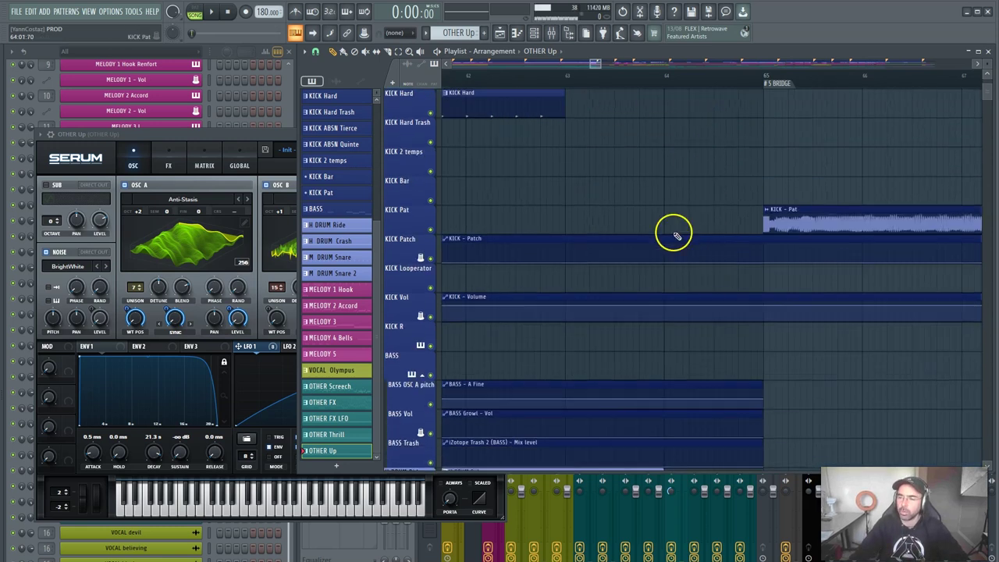
{"action": "scroll", "coordinate": [780, 148], "scroll_direction": "up", "scroll_amount": 5}
{"action": "scroll", "coordinate": [780, 133], "scroll_direction": "up", "scroll_amount": 5}
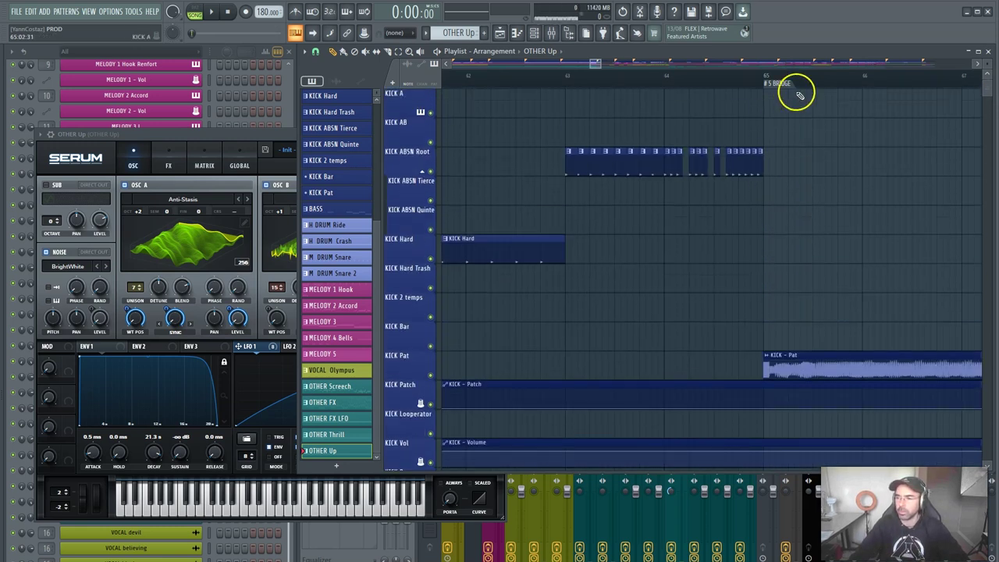
{"action": "scroll", "coordinate": [775, 330], "scroll_direction": "down", "scroll_amount": 3}
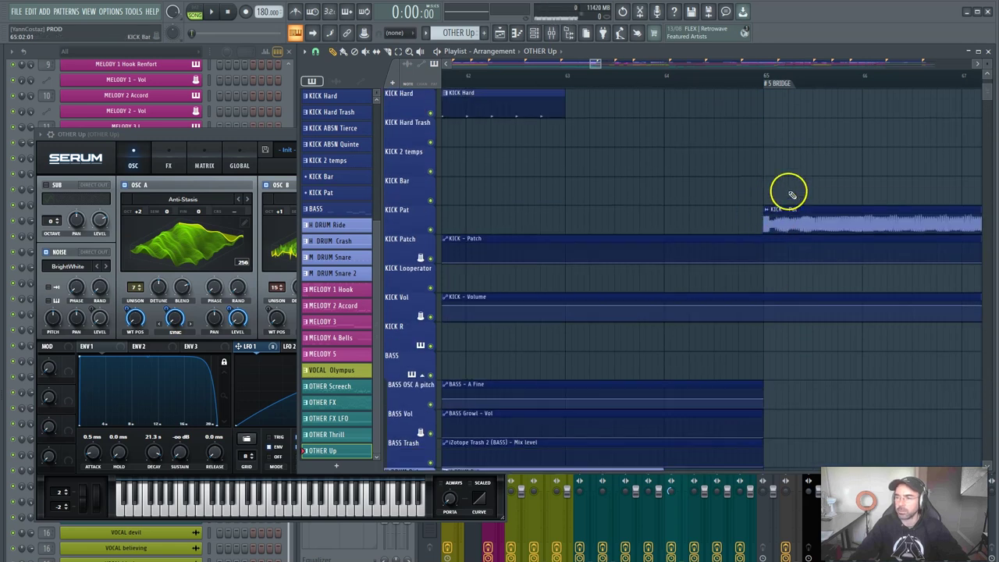
{"action": "scroll", "coordinate": [780, 199], "scroll_direction": "down", "scroll_amount": 4}
{"action": "scroll", "coordinate": [780, 197], "scroll_direction": "down", "scroll_amount": 15}
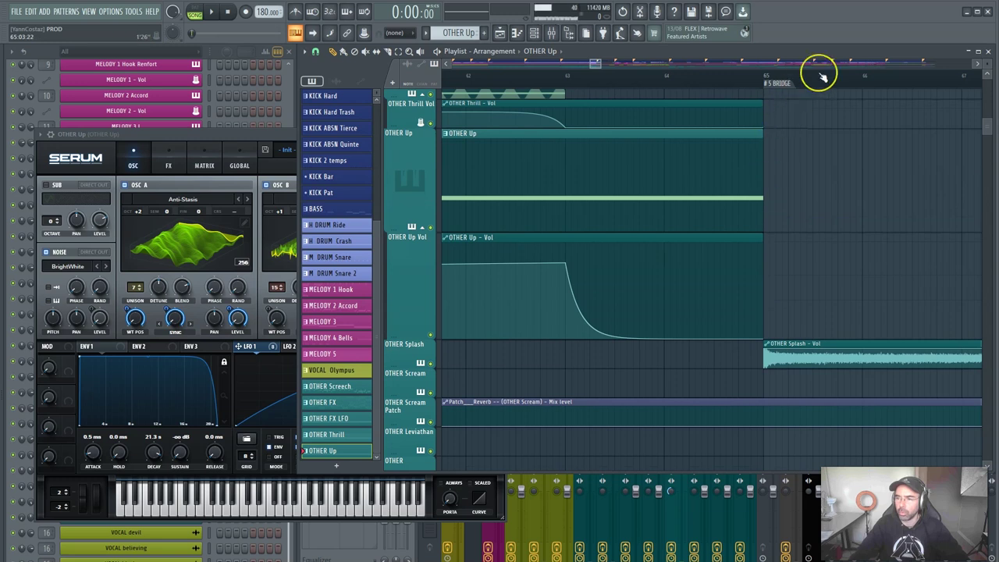
{"action": "scroll", "coordinate": [819, 73], "scroll_direction": "down", "scroll_amount": 5}
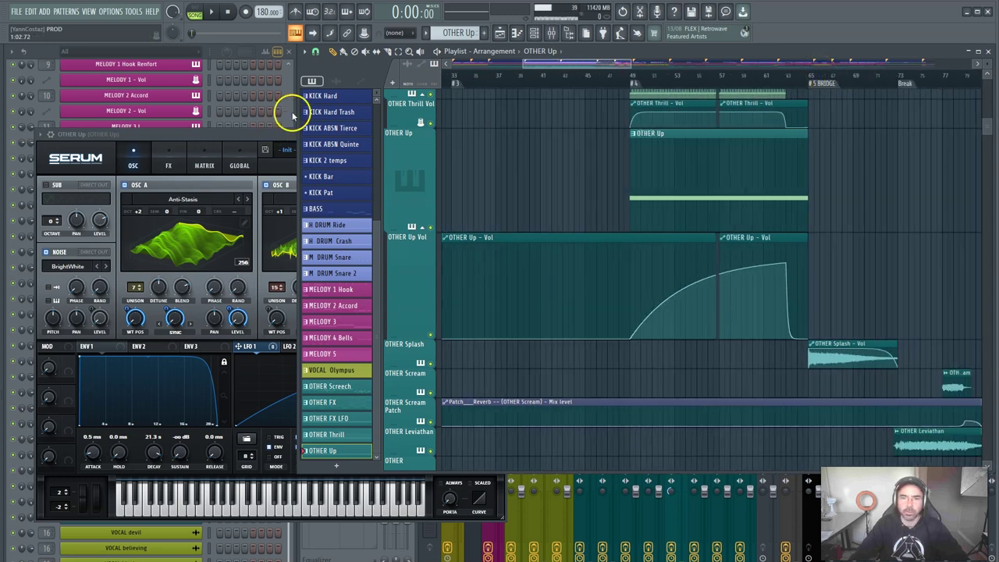